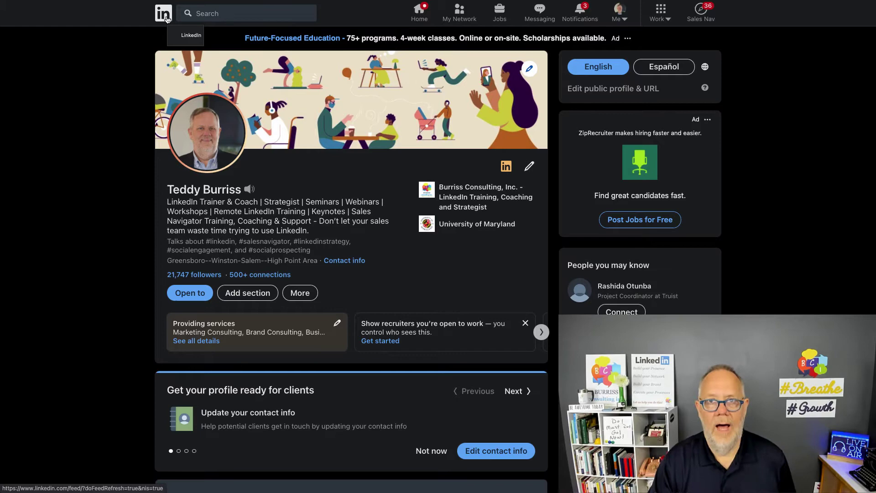
- Open another member's profile from the results and show its further actions menu
left_click(164, 14)
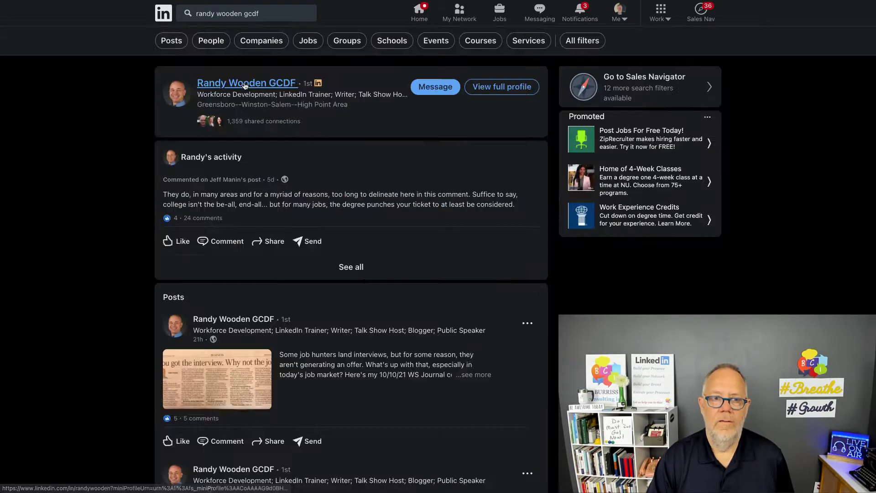
left_click(245, 83)
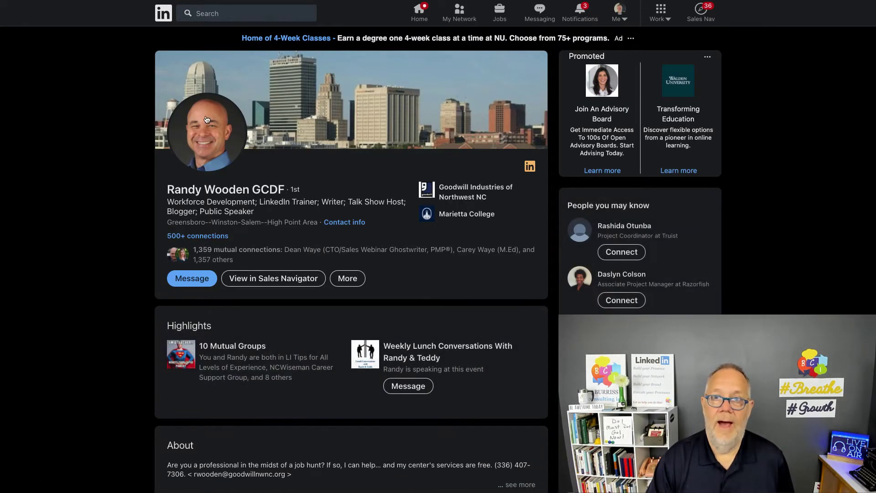
left_click(352, 283)
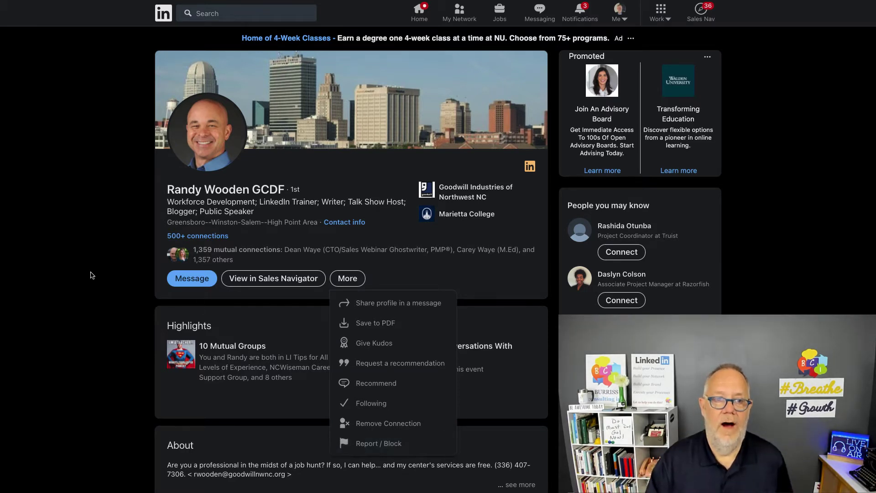
scroll(78, 264, "left", 5)
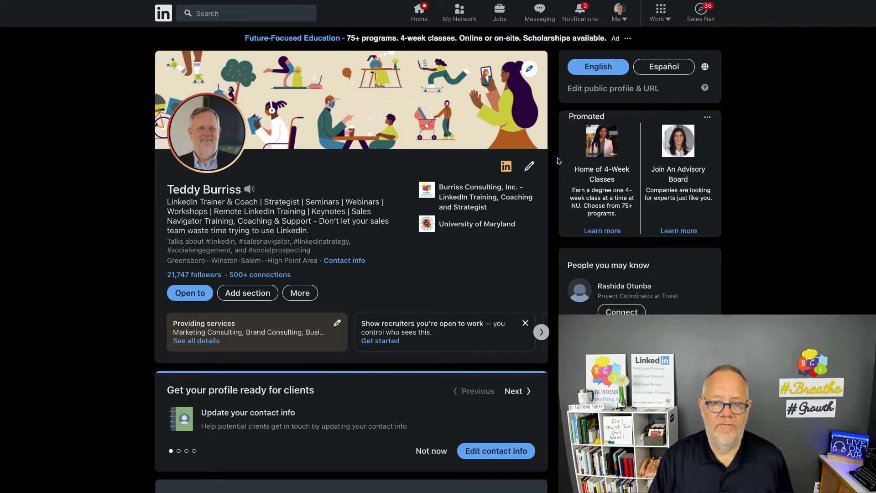
- Open your own profile intro editor, then close it without changes
left_click(622, 11)
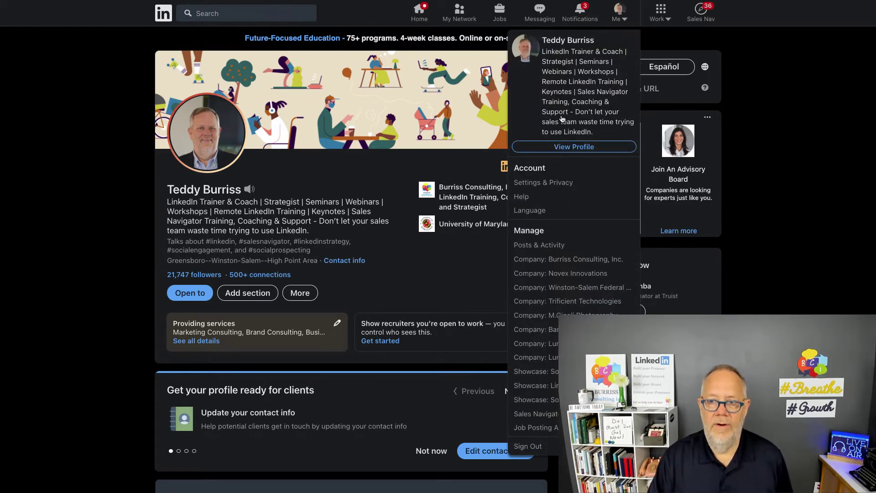
left_click(453, 166)
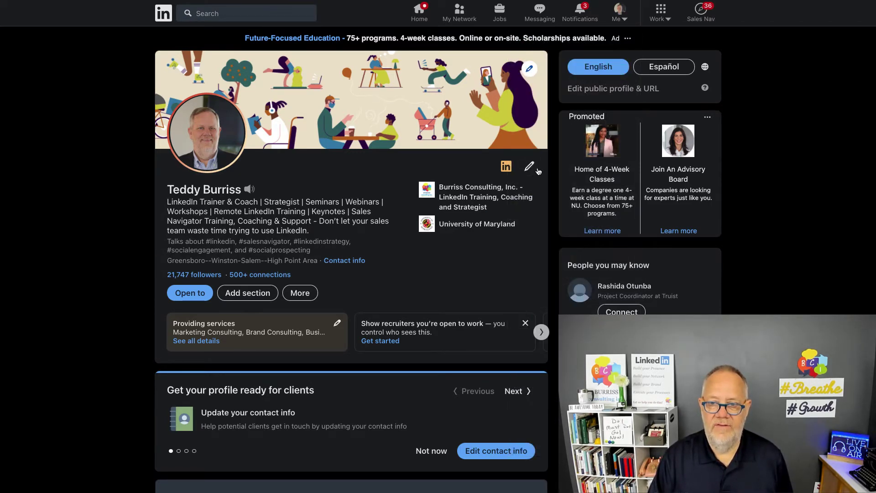
left_click(530, 166)
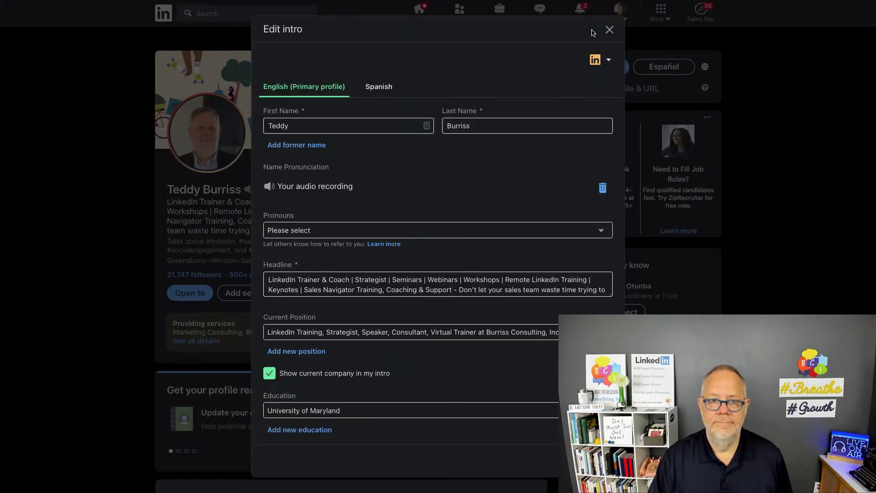
left_click(609, 30)
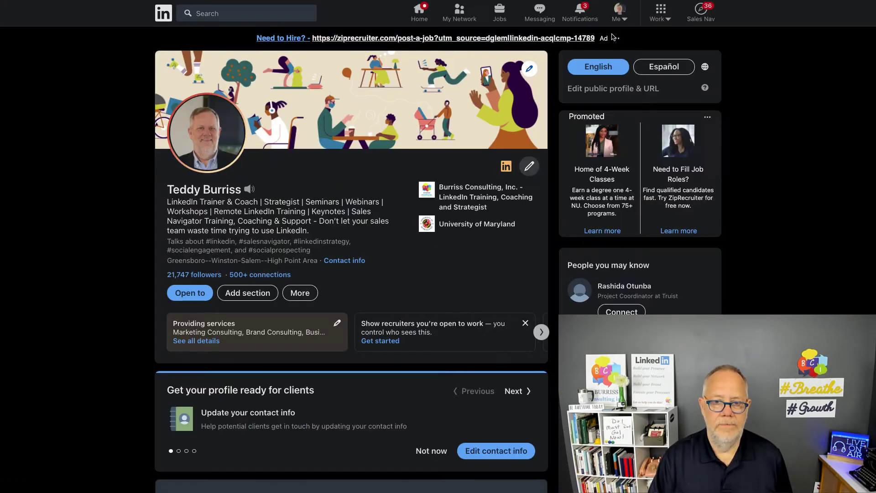
- Edit your contact info and follow the profile URL to Public profile settings
left_click(354, 260)
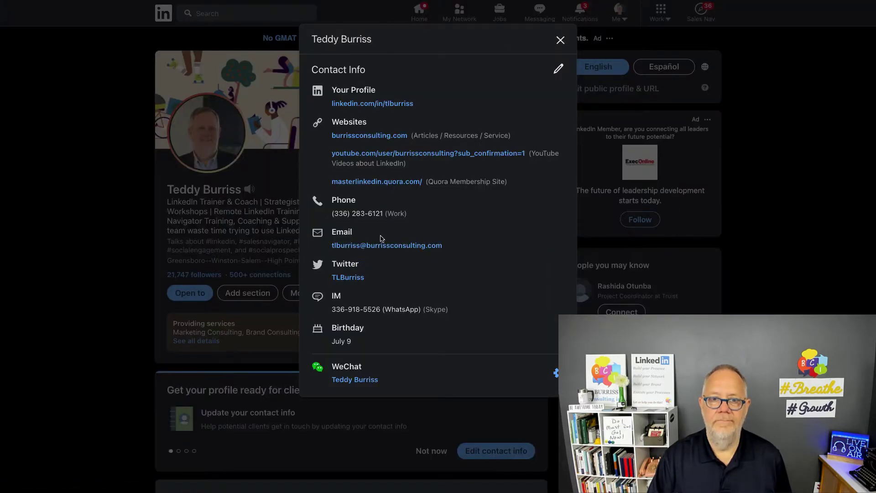
left_click(559, 72)
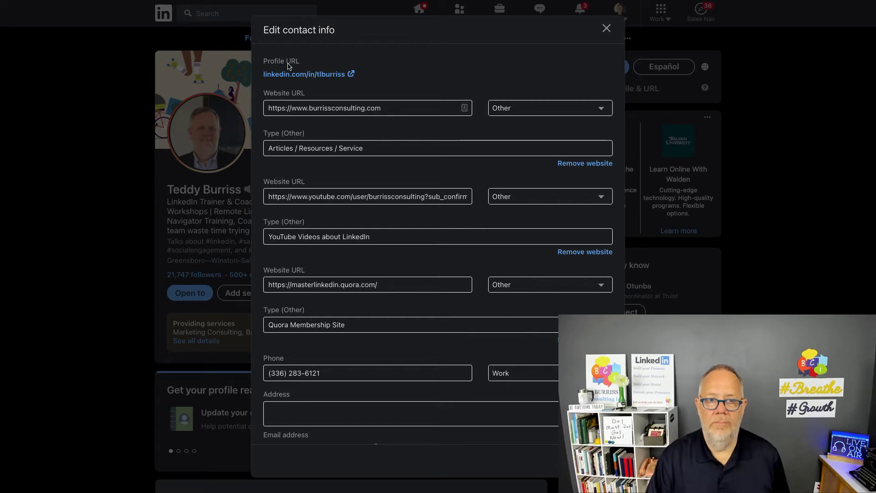
left_click(351, 74)
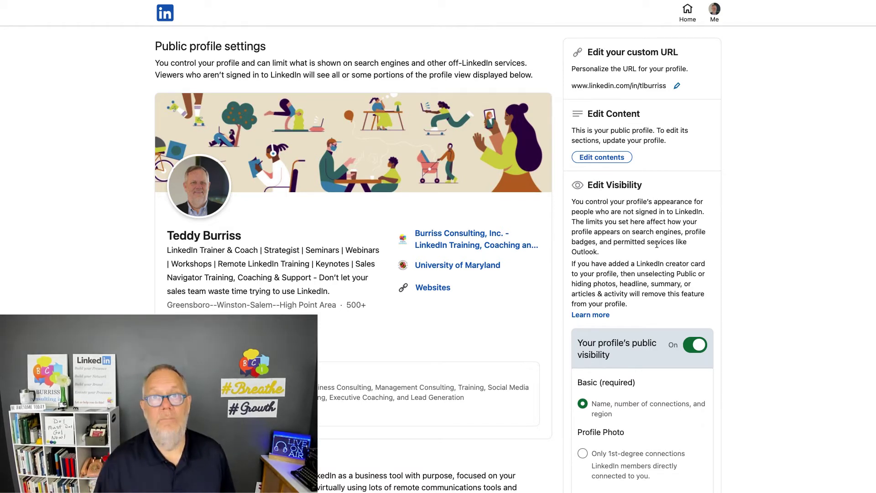
scroll(657, 244, "down", 3)
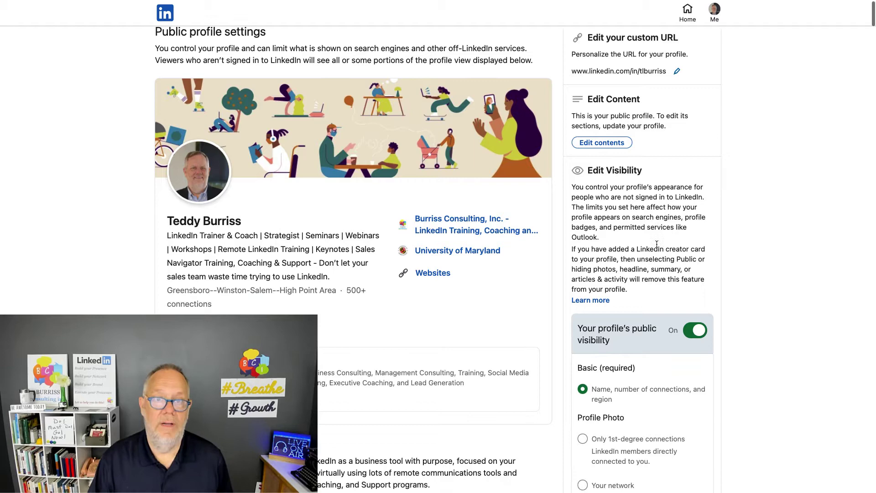
scroll(656, 247, "down", 2)
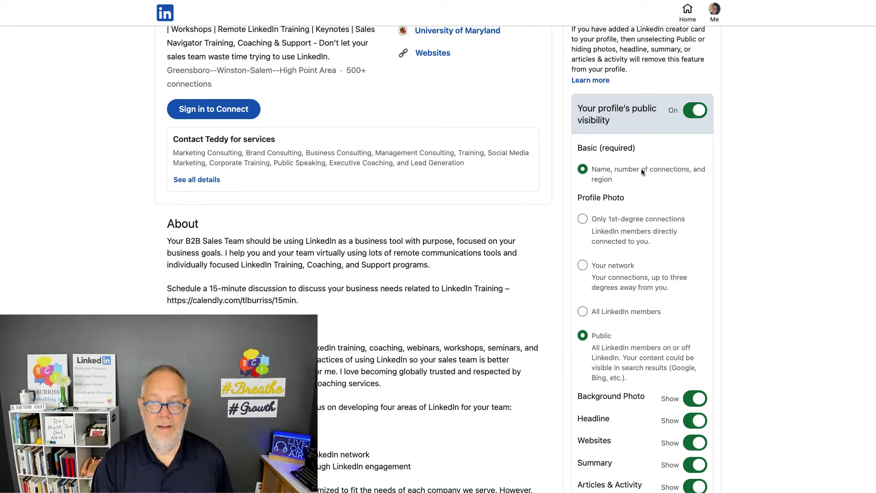
scroll(638, 226, "down", 3)
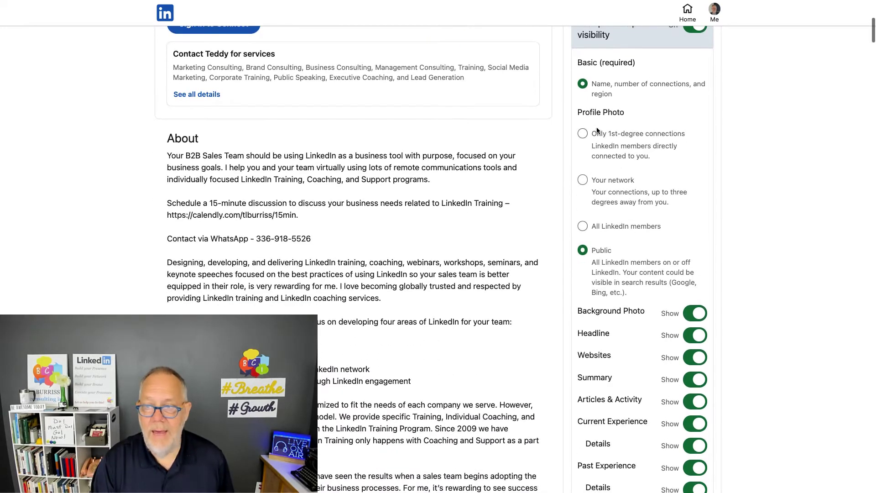
left_click_drag(576, 112, 637, 118)
scroll(667, 94, "up", 2)
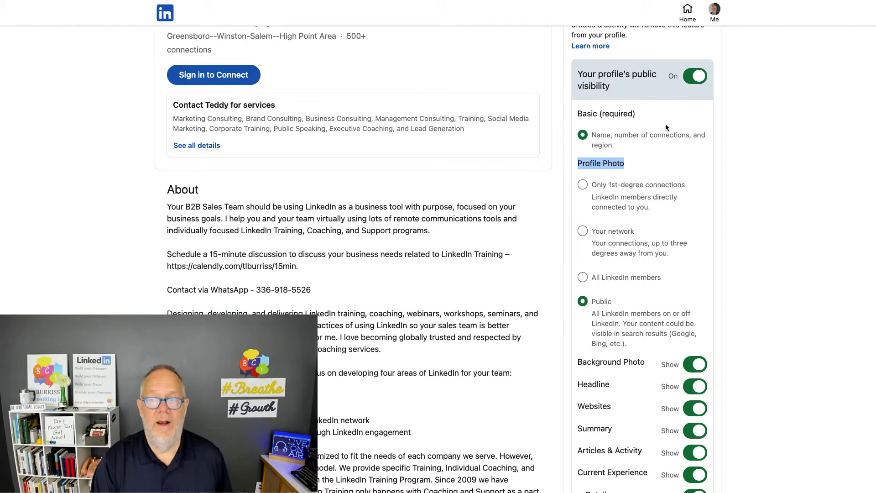
scroll(665, 127, "down", 2)
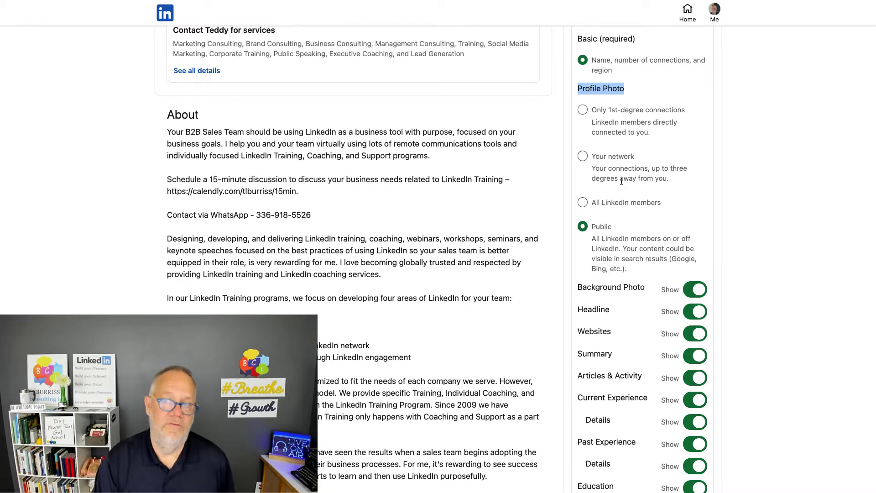
scroll(580, 159, "down", 1)
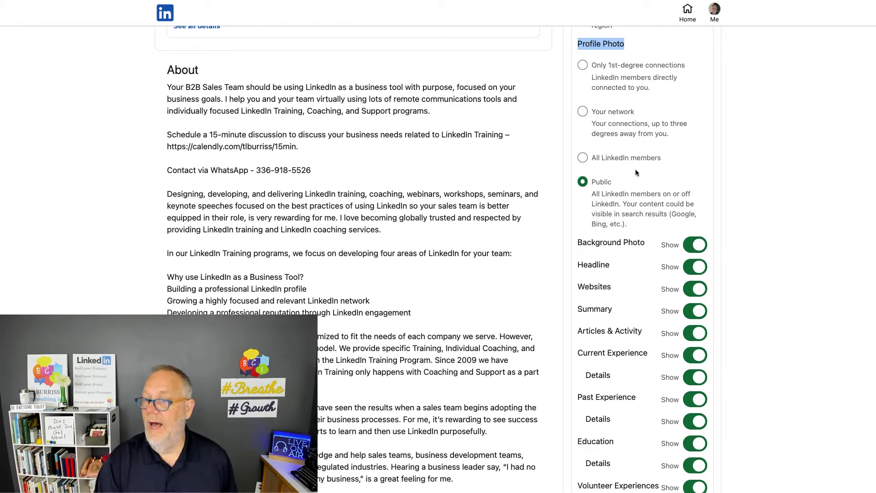
double_click(601, 184)
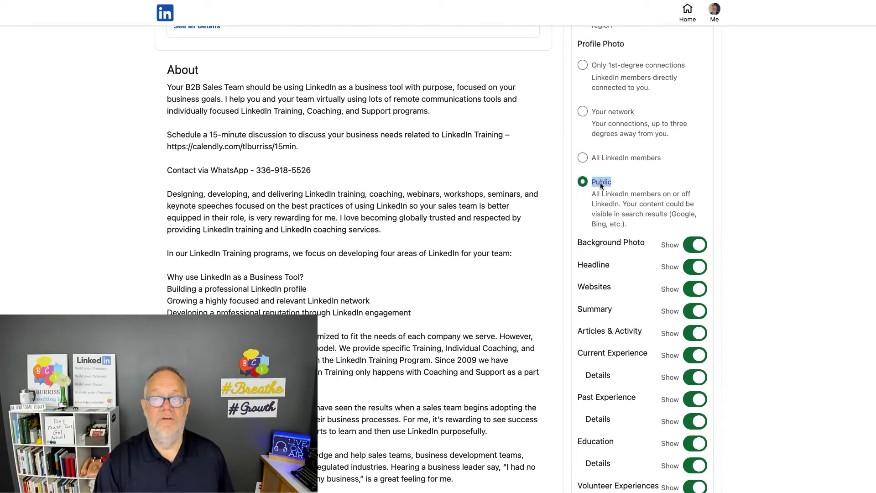
scroll(601, 185, "up", 3)
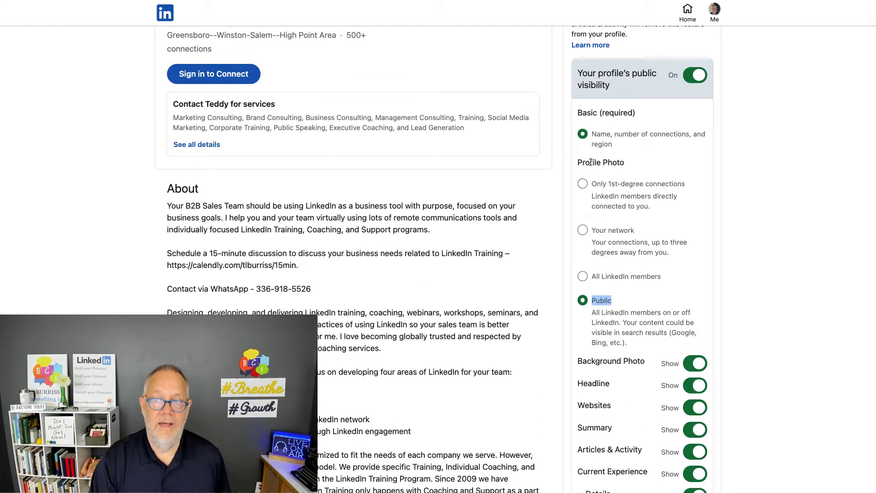
double_click(591, 162)
scroll(590, 162, "down", 6)
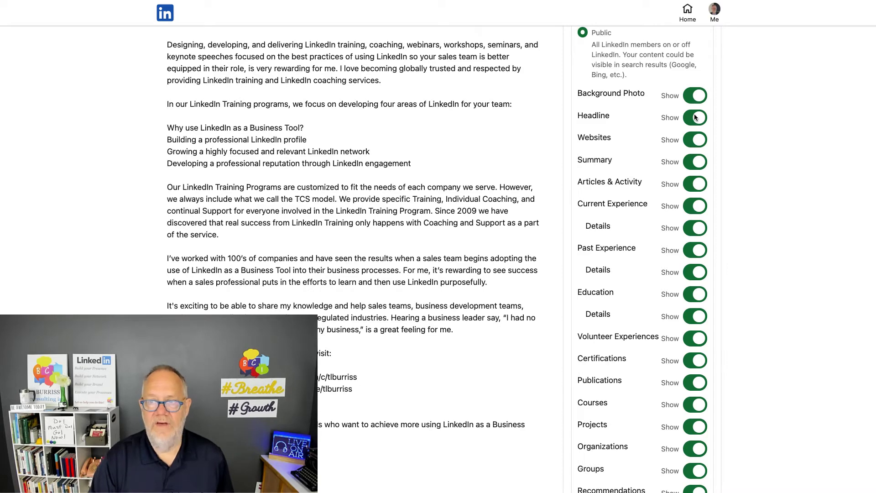
scroll(695, 322, "down", 1)
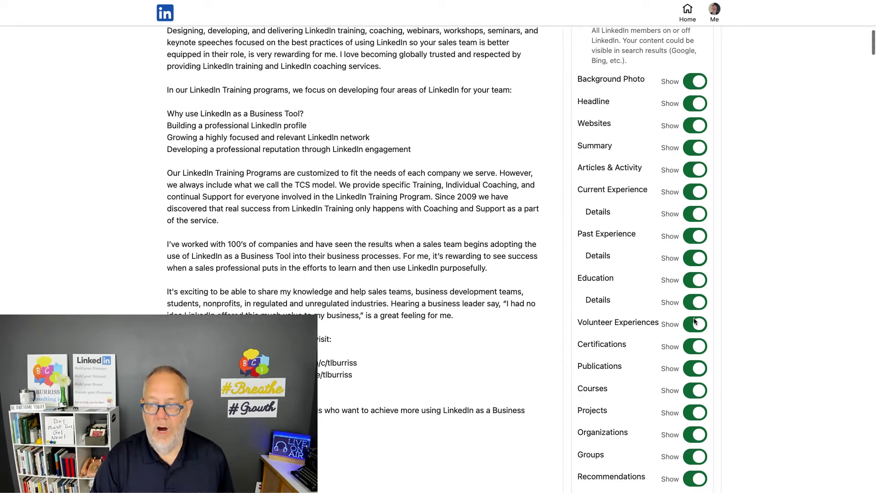
scroll(696, 321, "down", 3)
scroll(695, 322, "up", 4)
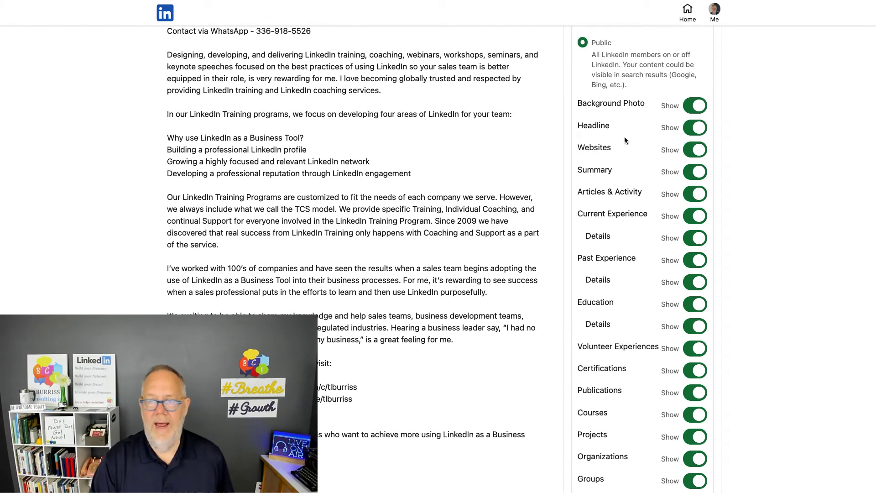
scroll(626, 322, "down", 3)
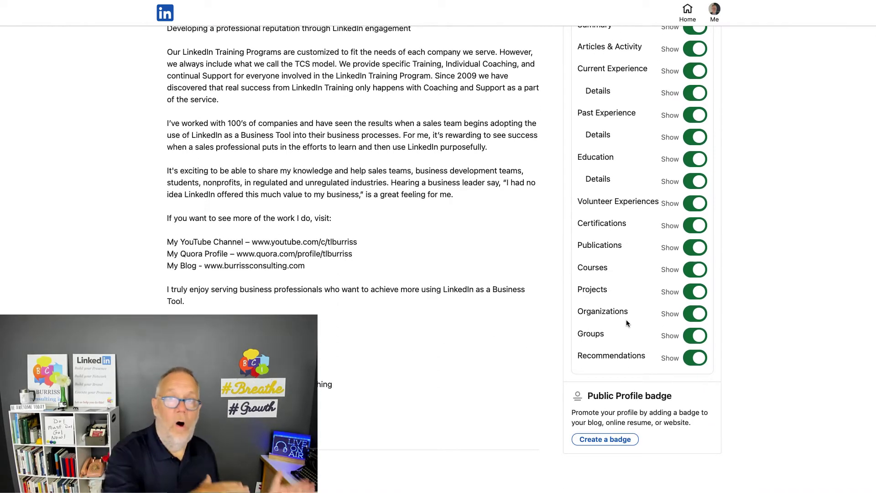
scroll(626, 319, "up", 12)
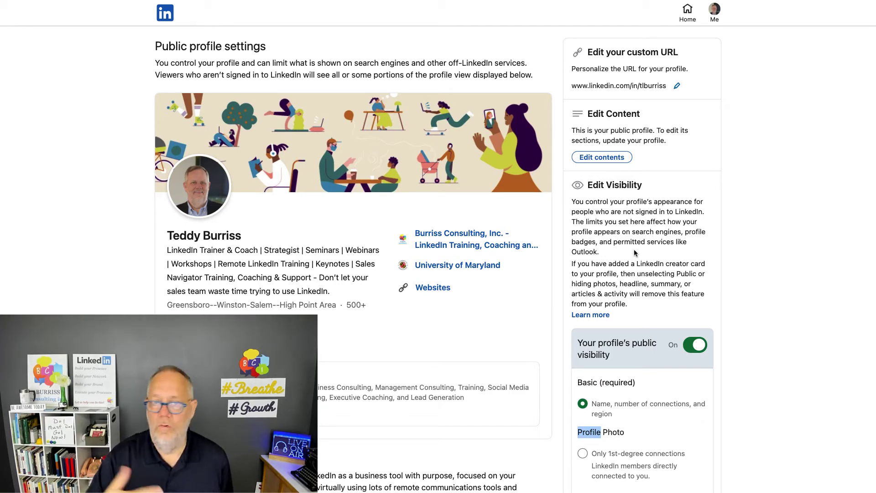
scroll(635, 253, "down", 3)
scroll(637, 228, "up", 3)
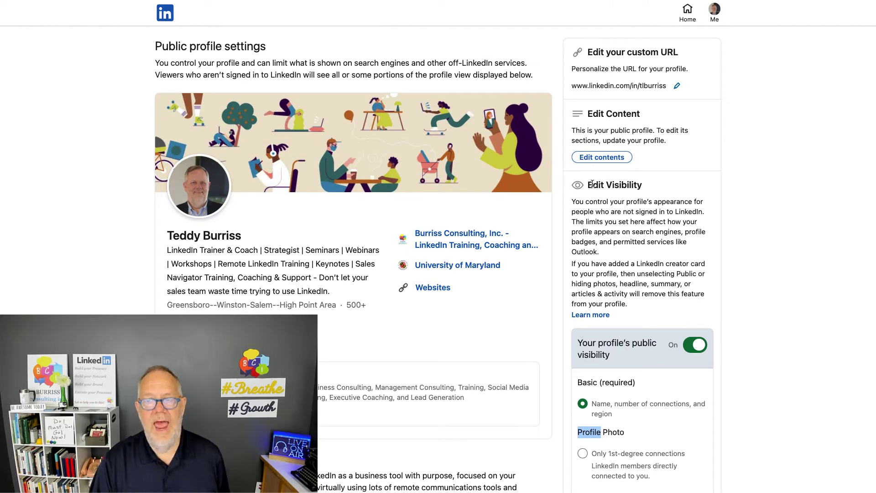
scroll(633, 264, "down", 10)
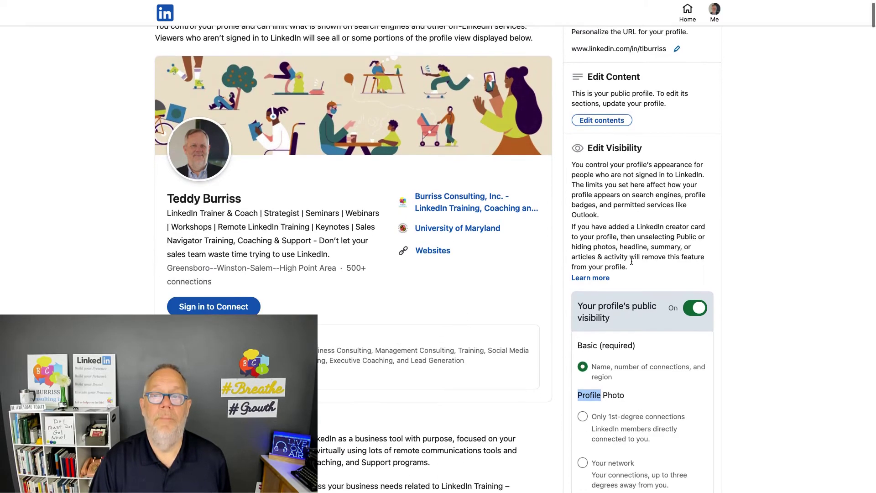
scroll(632, 264, "down", 5)
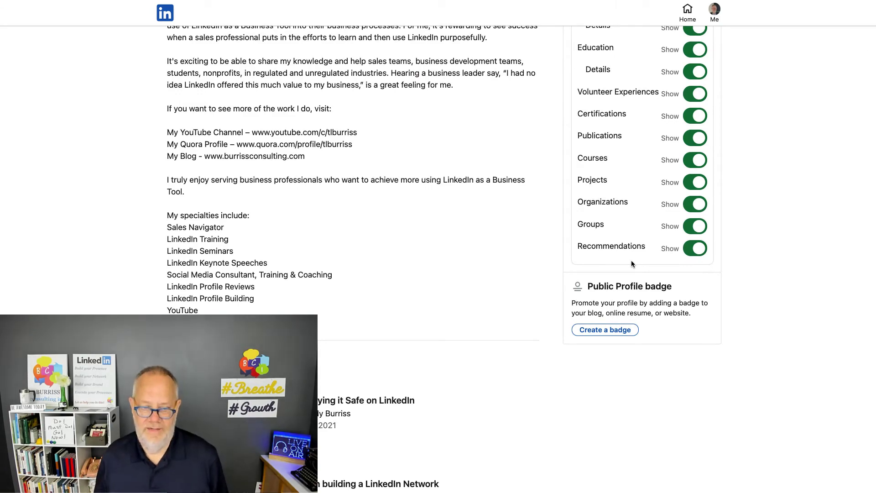
scroll(631, 263, "up", 15)
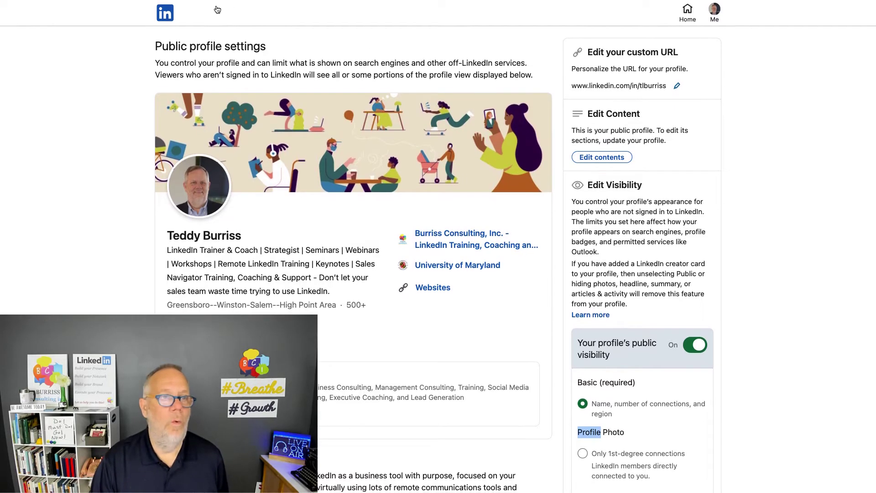
- Return to the home feed and browse the 2,035 profile viewers from the past 90 days
left_click(165, 14)
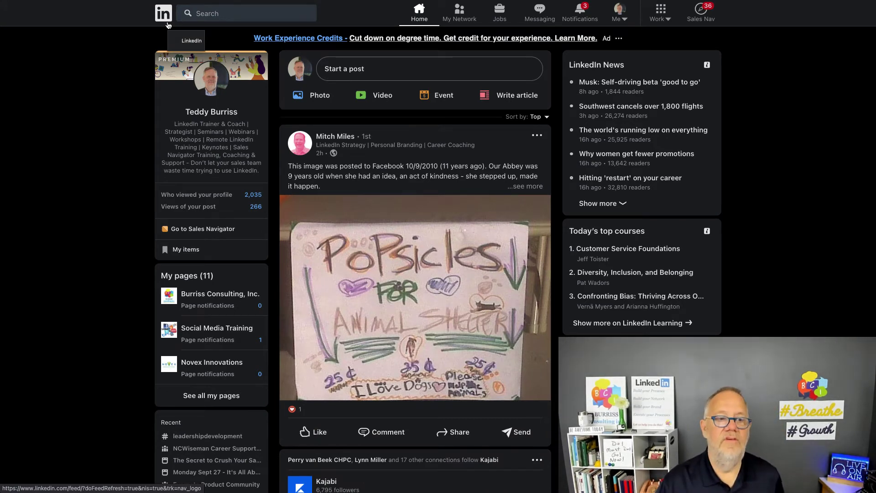
left_click(216, 196)
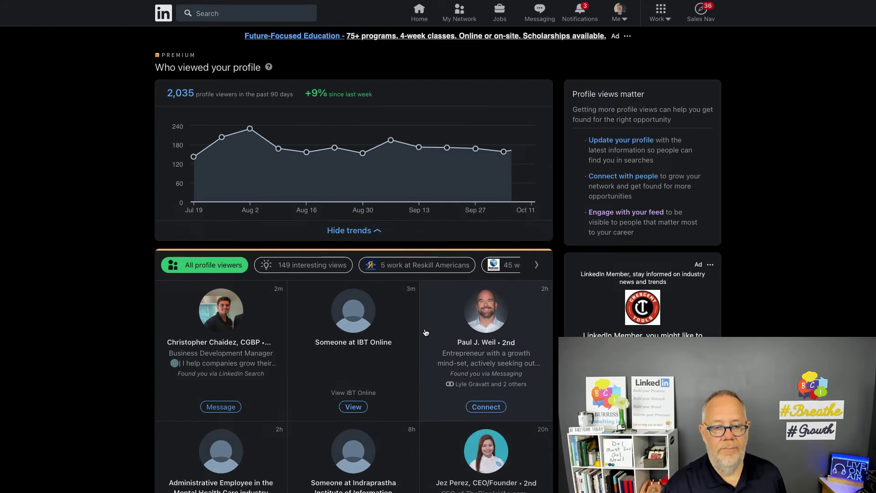
scroll(339, 248, "down", 1)
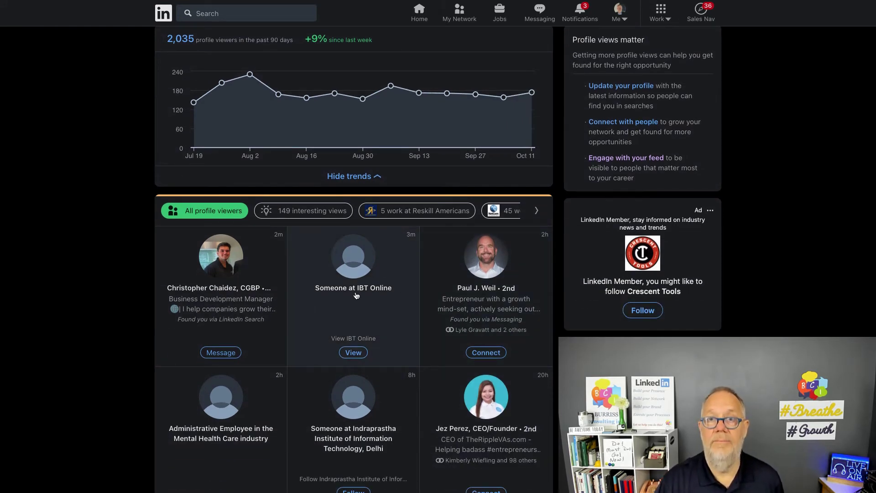
scroll(356, 296, "down", 2)
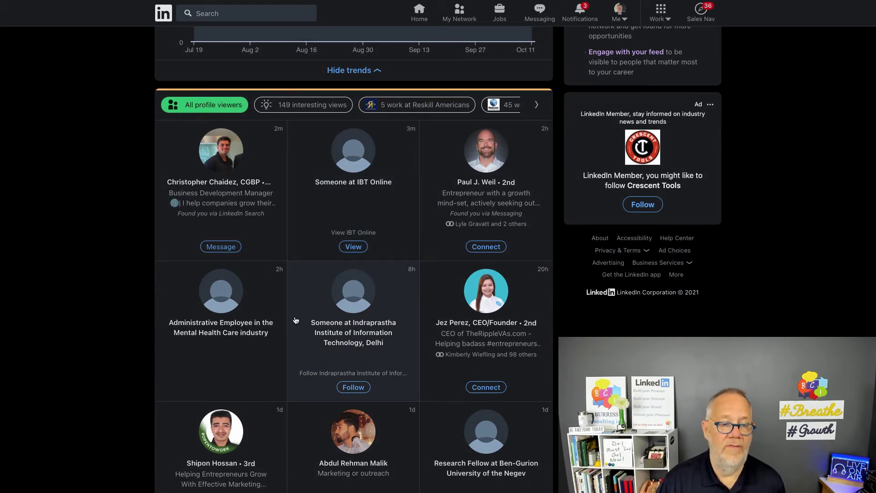
scroll(305, 321, "down", 5)
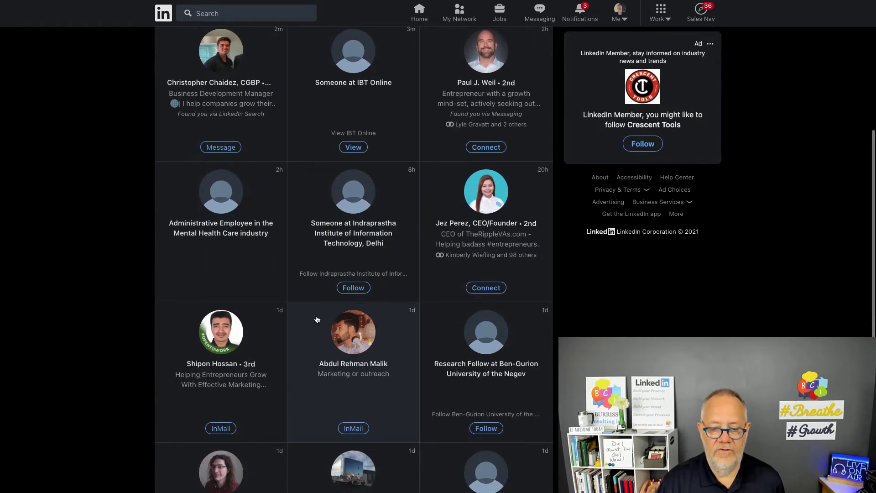
scroll(317, 319, "down", 1)
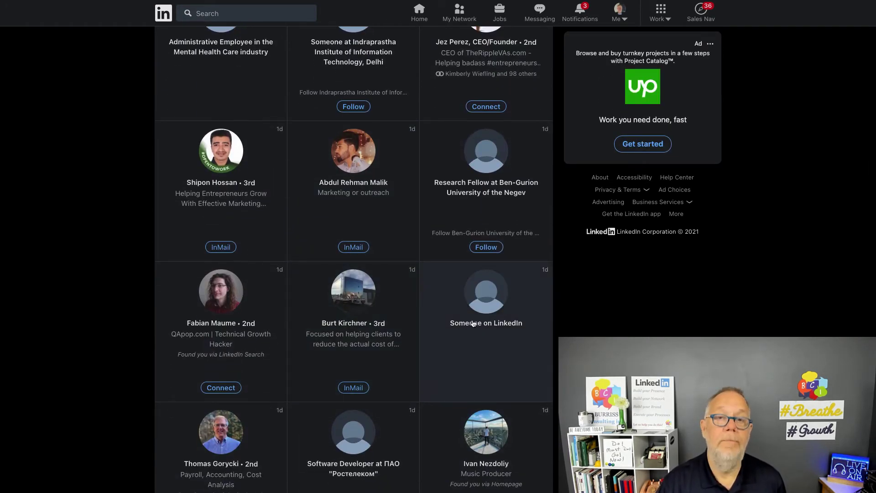
scroll(477, 324, "down", 1)
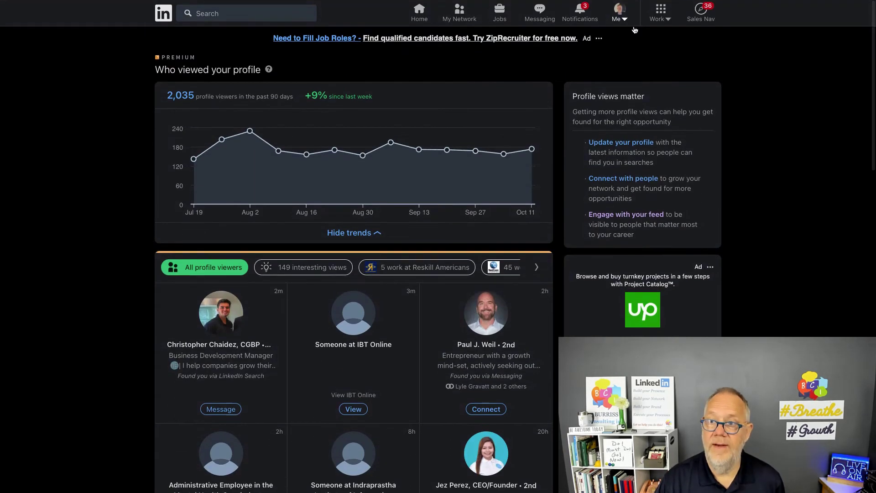
- Expand Profile viewing options under Settings & Privacy > Visibility to see the name-and-headline and private mode choices
left_click(621, 13)
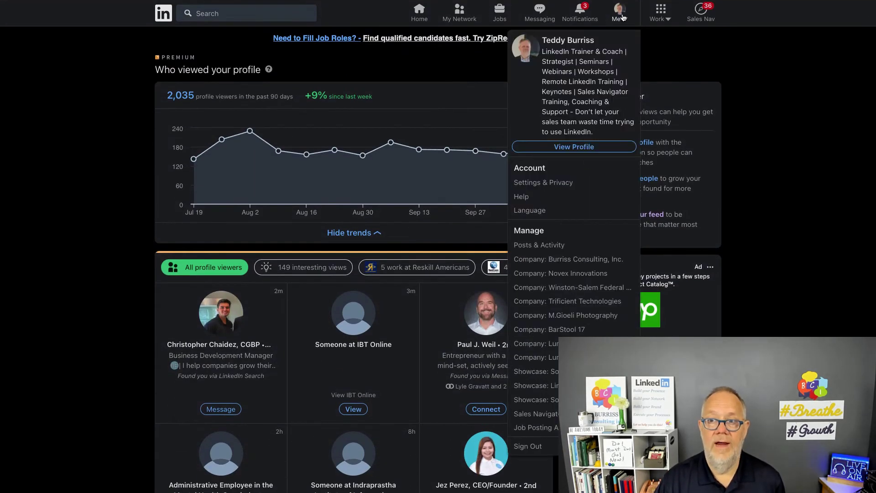
left_click(546, 184)
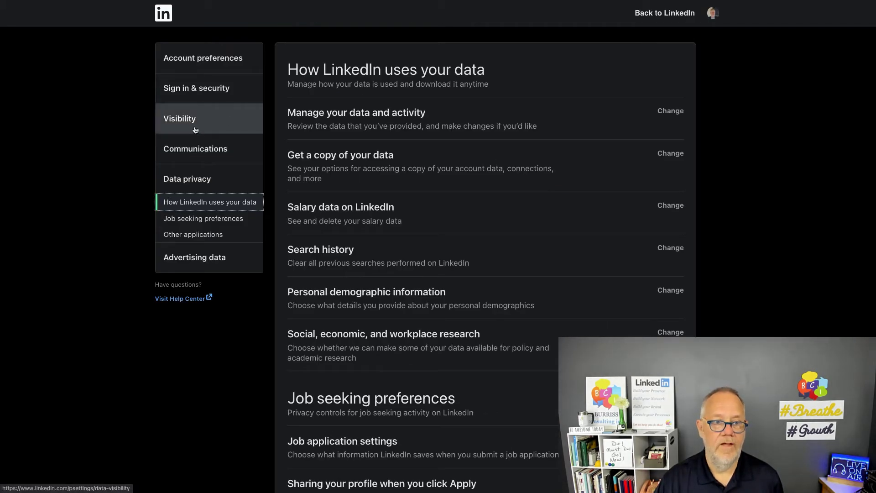
left_click(187, 119)
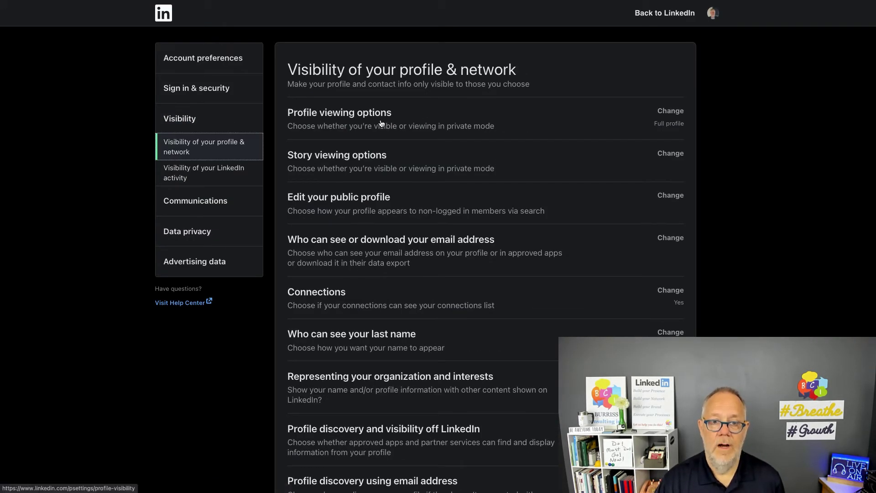
left_click(435, 128)
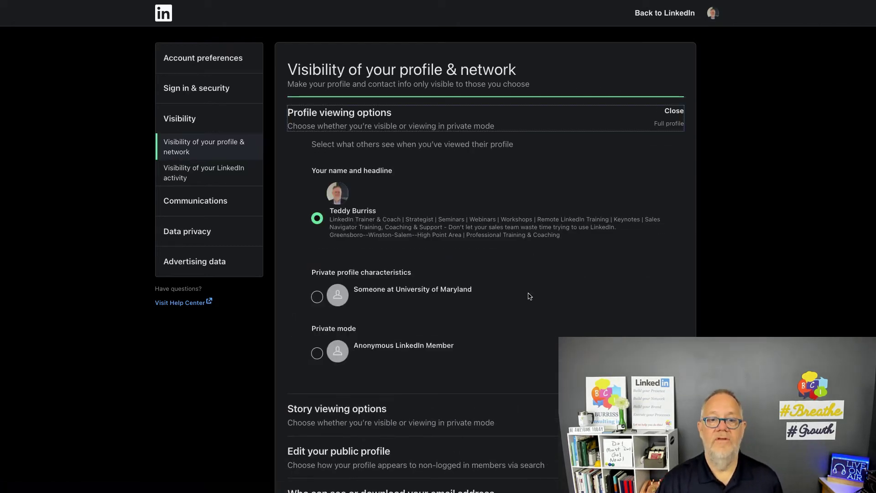
scroll(529, 296, "down", 1)
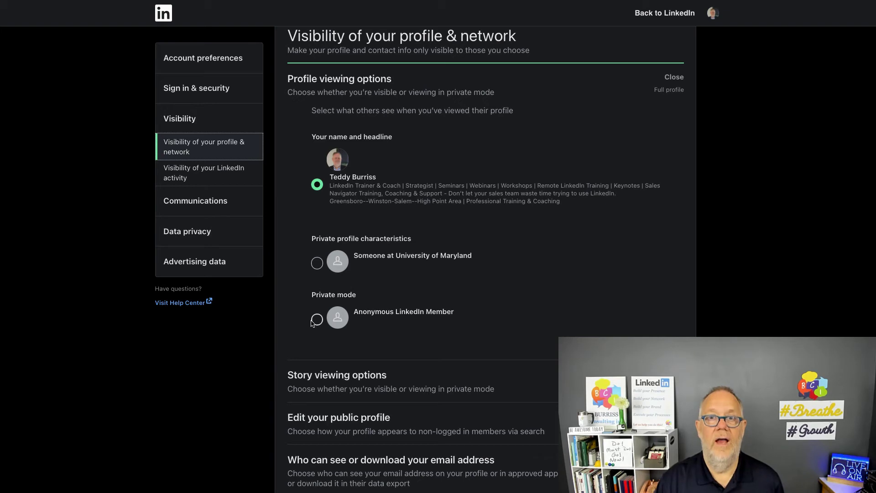
scroll(312, 323, "up", 1)
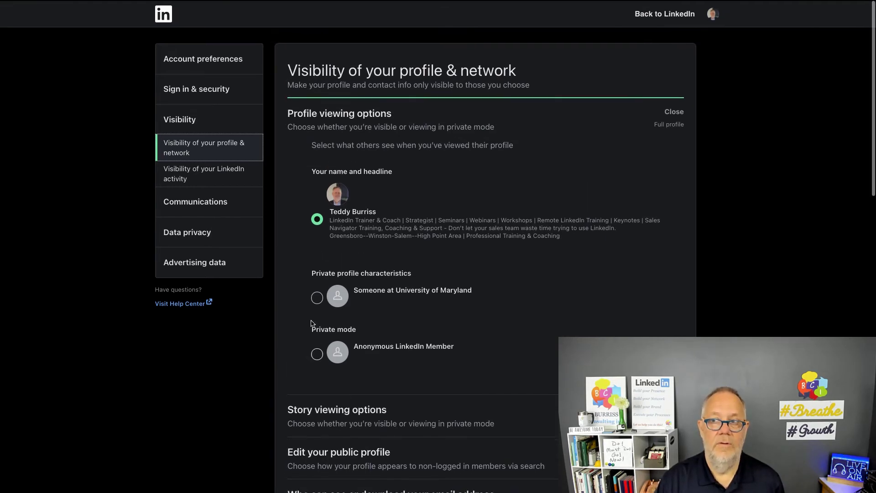
- Go back to LinkedIn and open your own profile from the feed
left_click(680, 13)
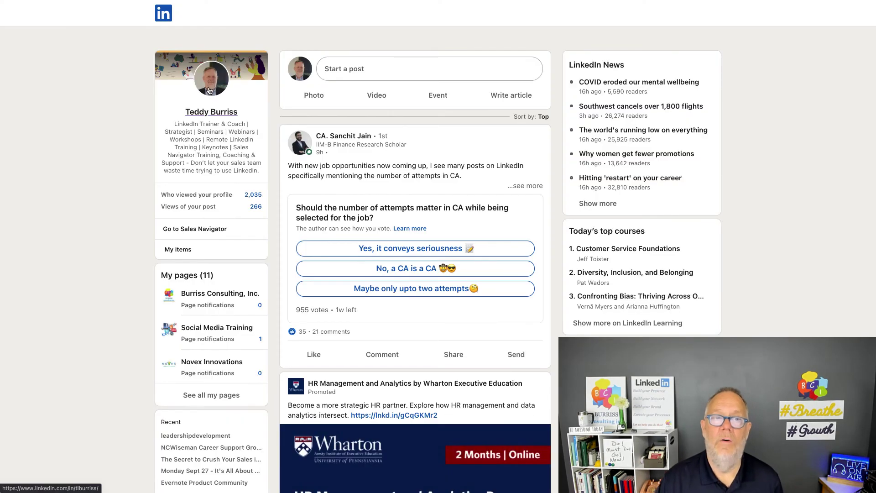
left_click(208, 90)
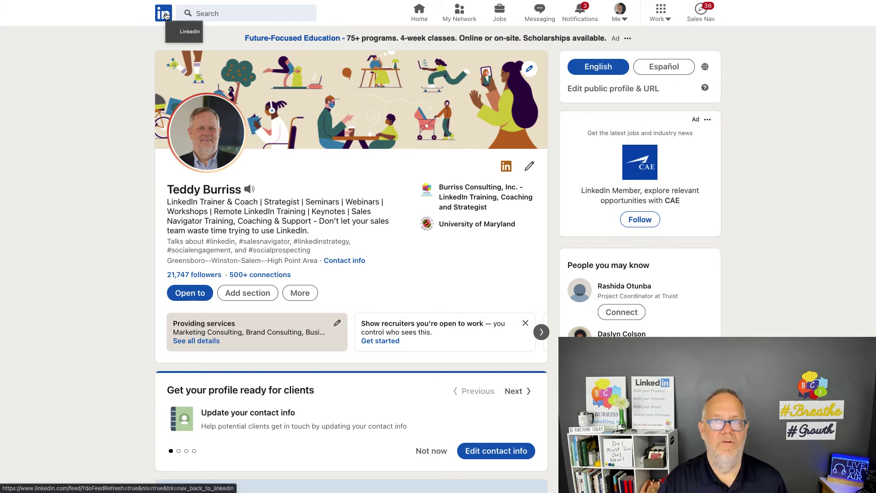
left_click(164, 14)
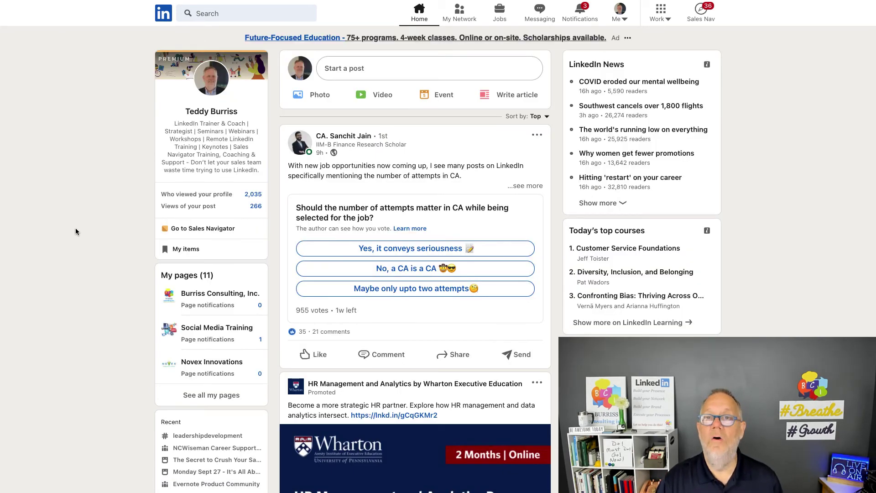